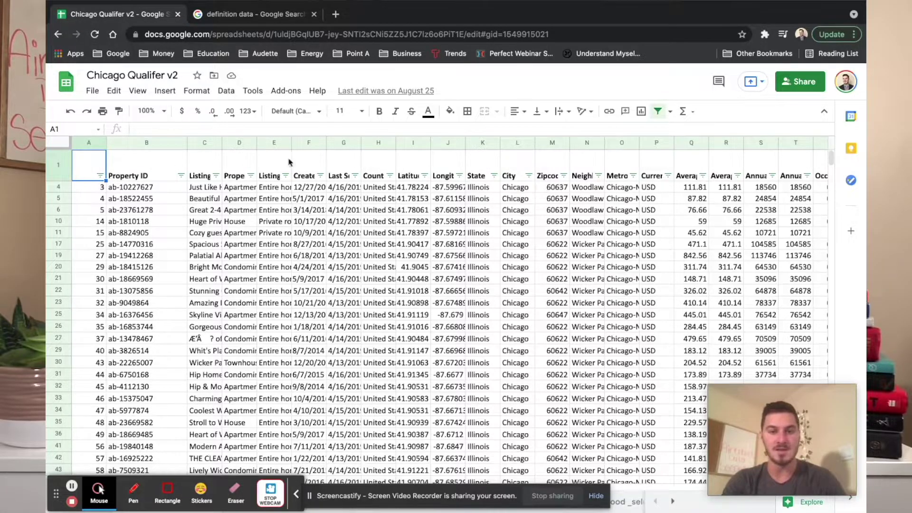
click(154, 164)
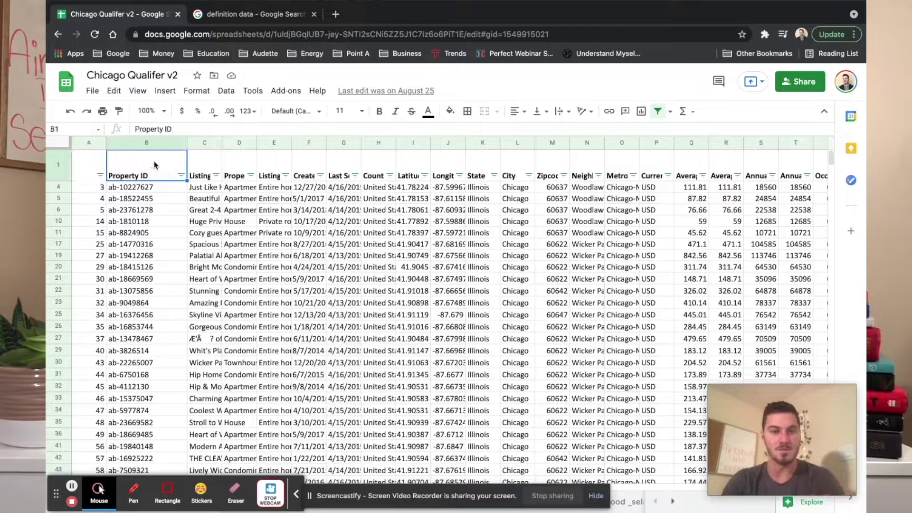
click(200, 170)
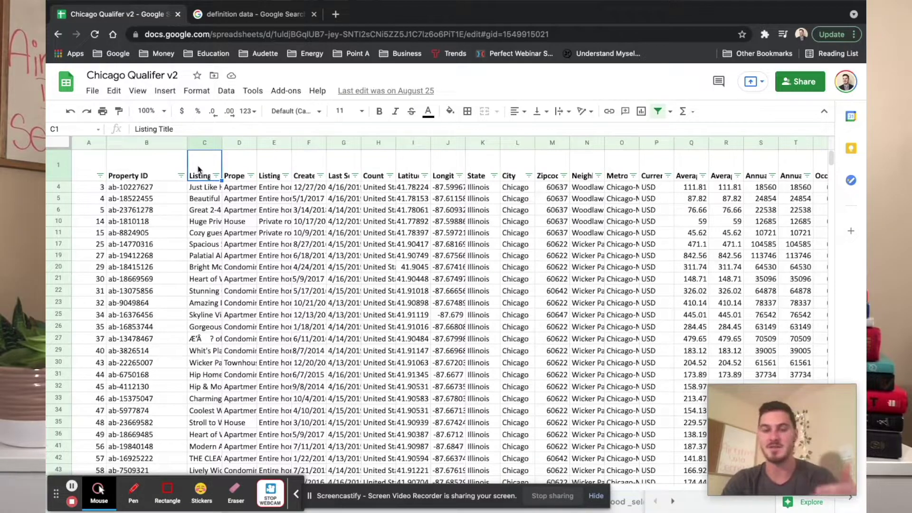
click(236, 163)
click(274, 164)
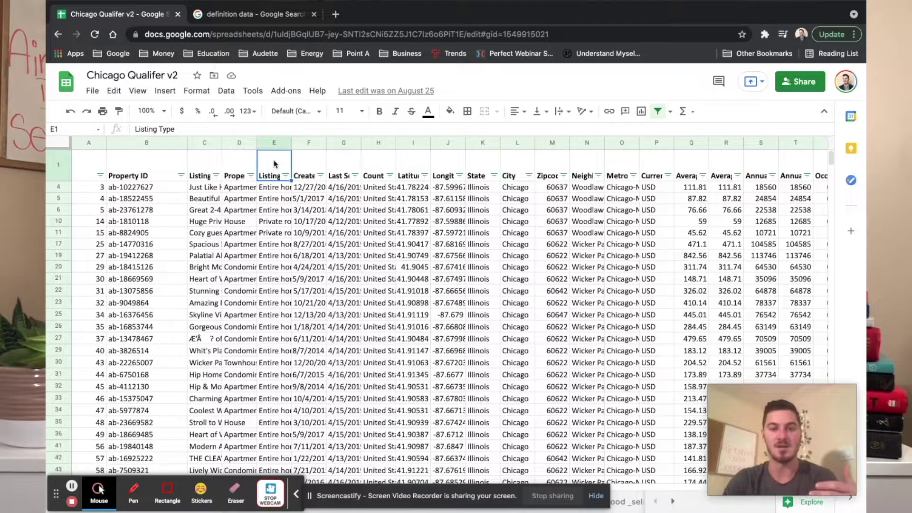
scroll(362, 163, right, 1)
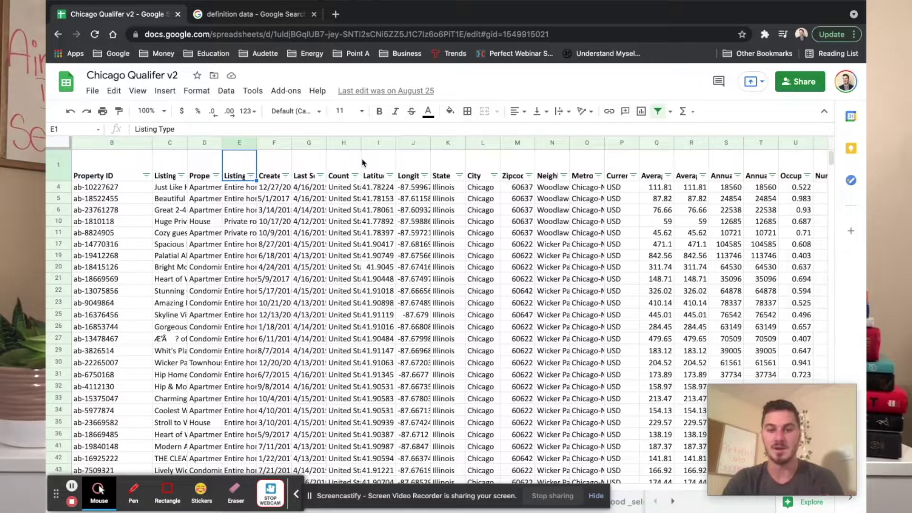
click(371, 163)
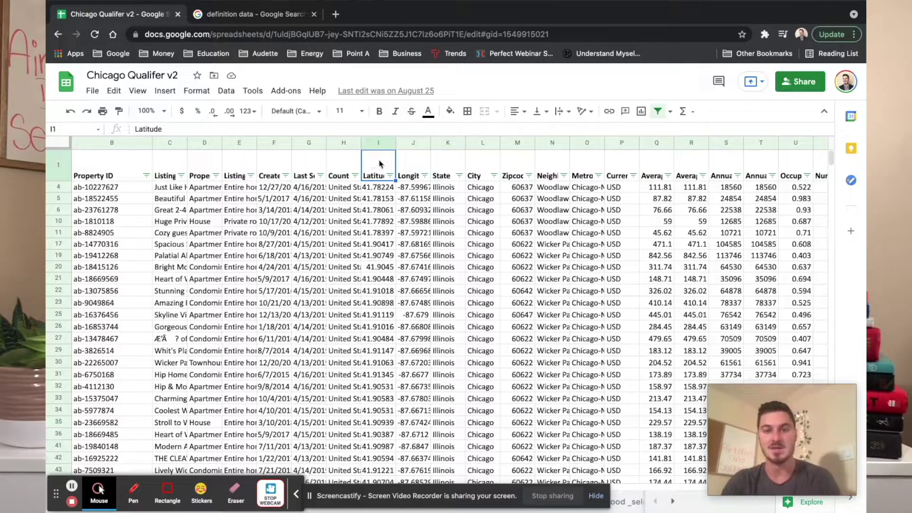
click(407, 164)
click(446, 164)
click(480, 166)
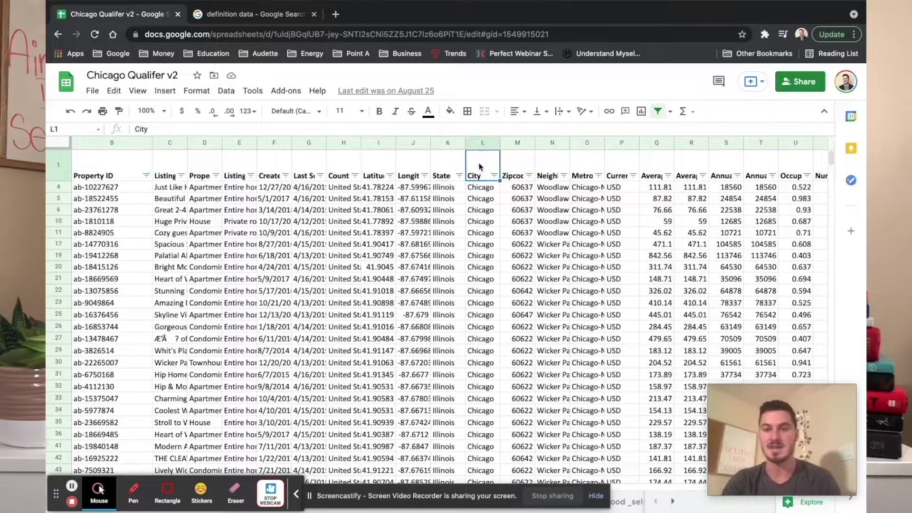
scroll(480, 166, left, 1)
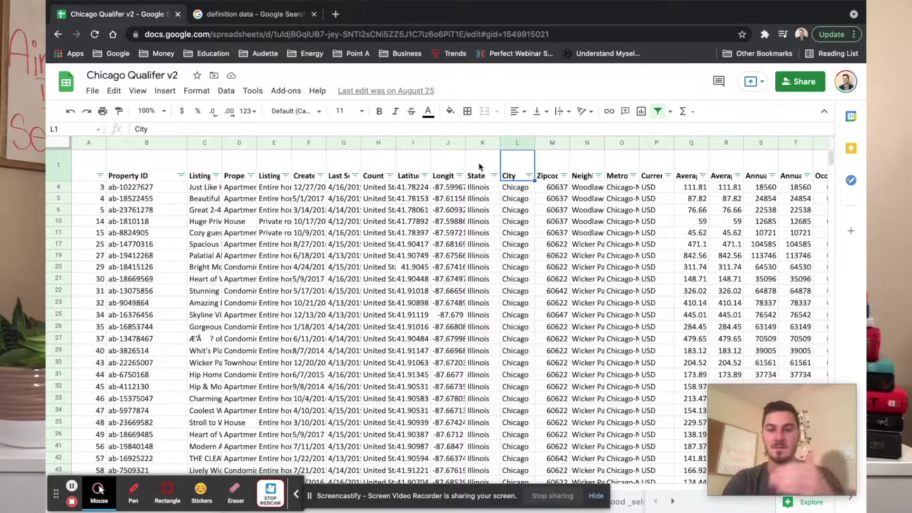
click(55, 188)
click(54, 195)
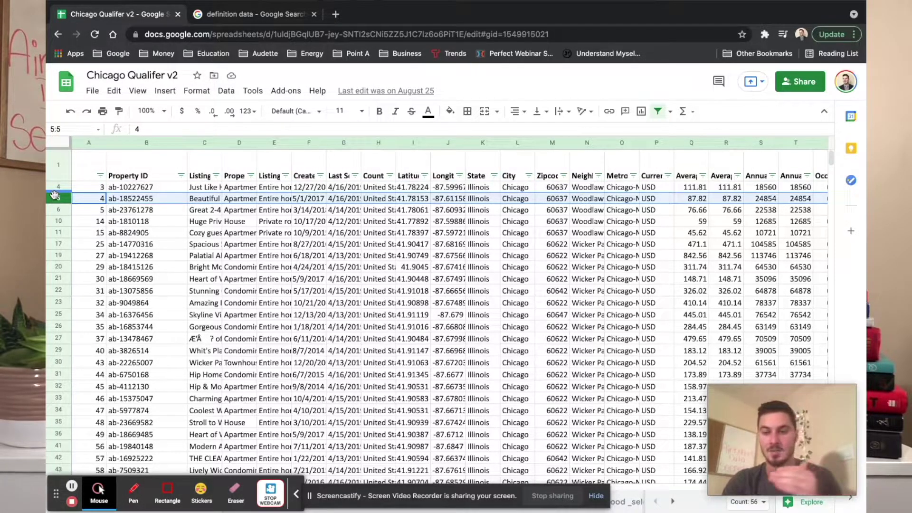
click(56, 186)
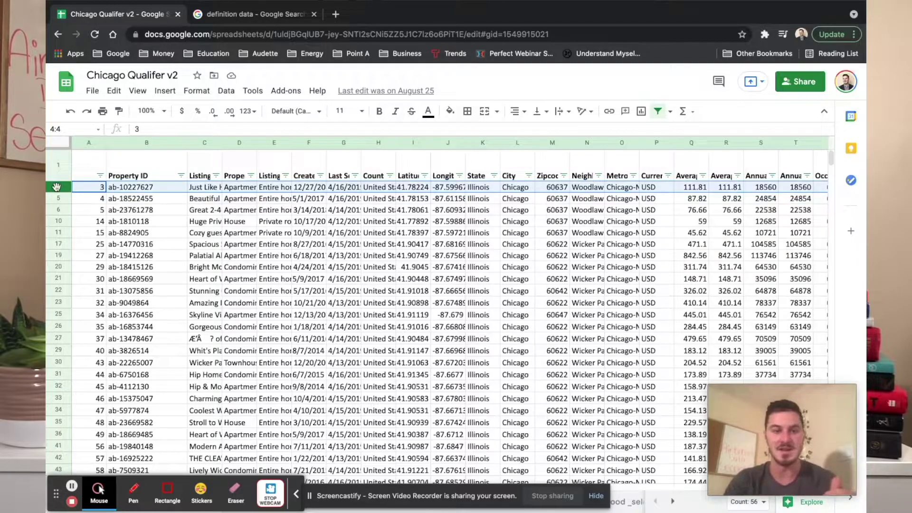
click(135, 190)
click(205, 198)
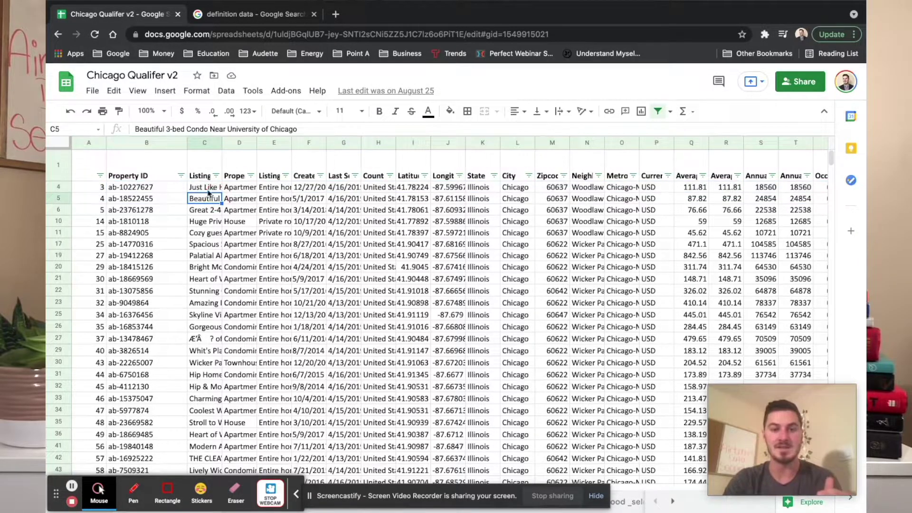
click(205, 188)
click(248, 191)
click(266, 189)
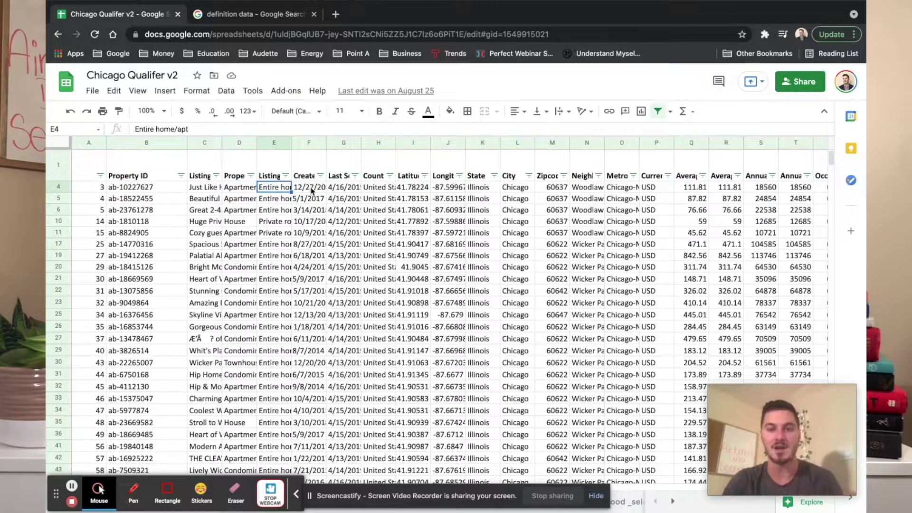
click(311, 190)
click(360, 186)
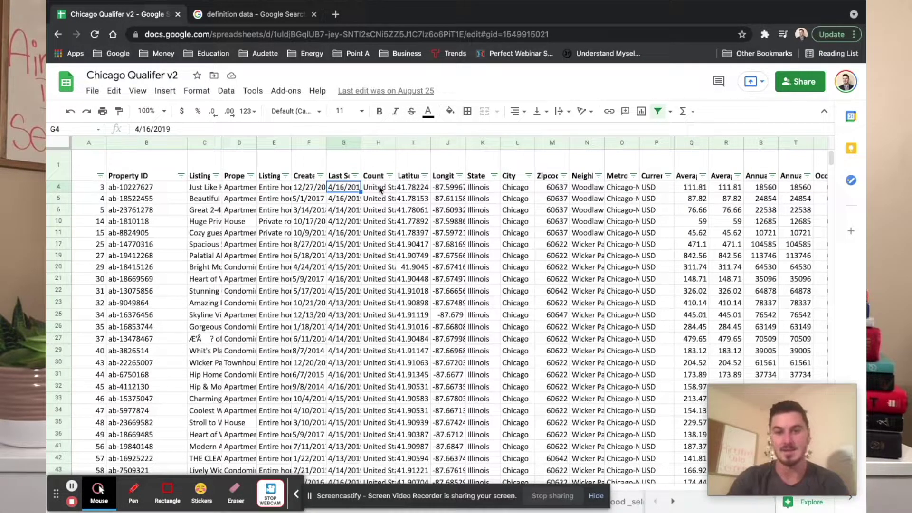
scroll(241, 216, down, 20)
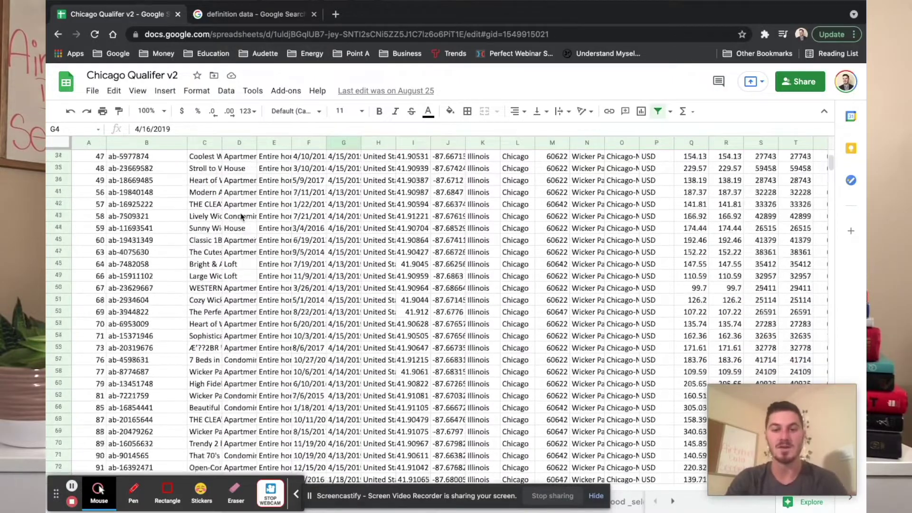
scroll(241, 216, down, 20)
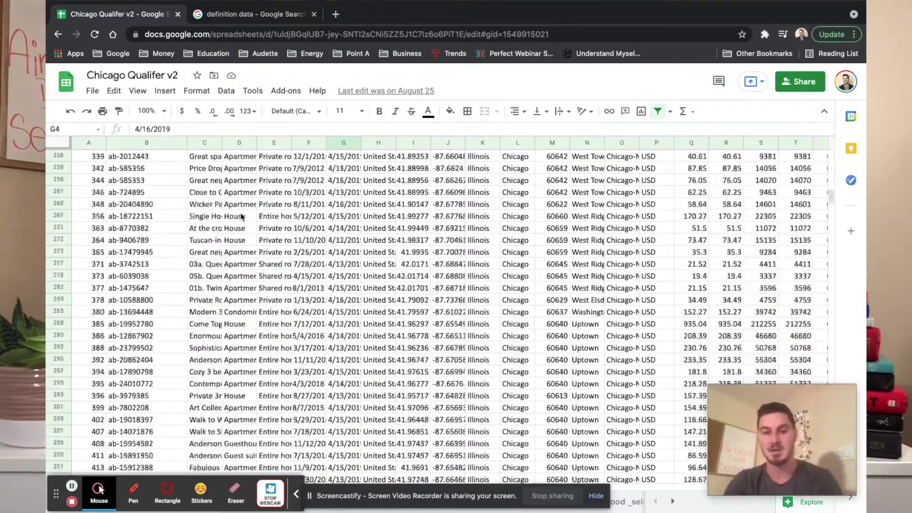
scroll(241, 216, down, 5)
scroll(241, 216, right, 15)
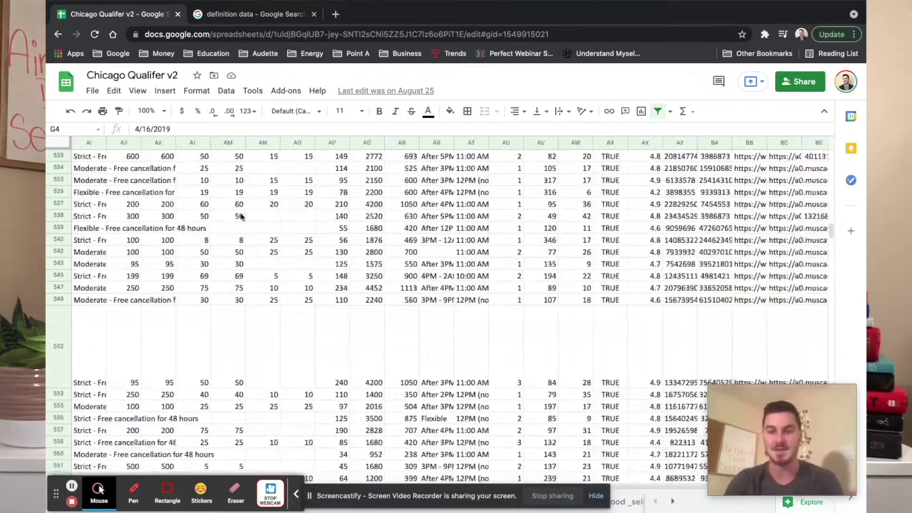
scroll(242, 216, up, 20)
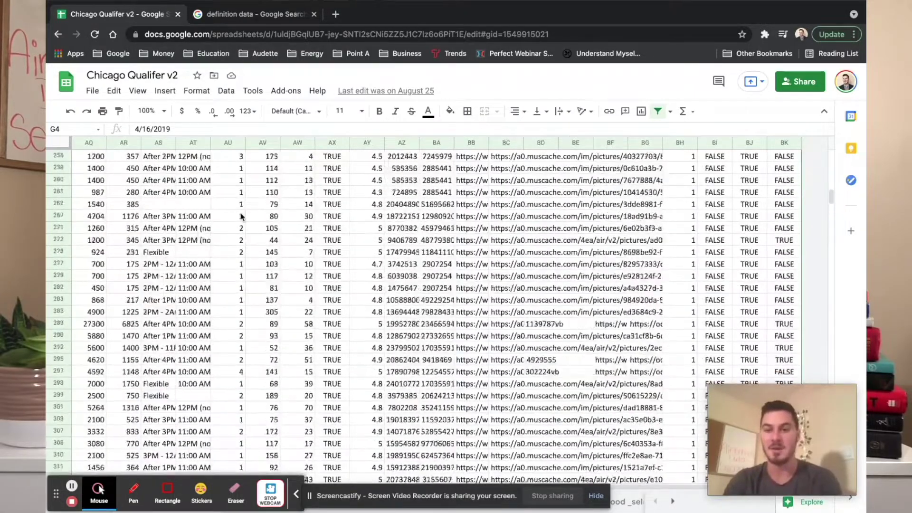
scroll(241, 216, left, 15)
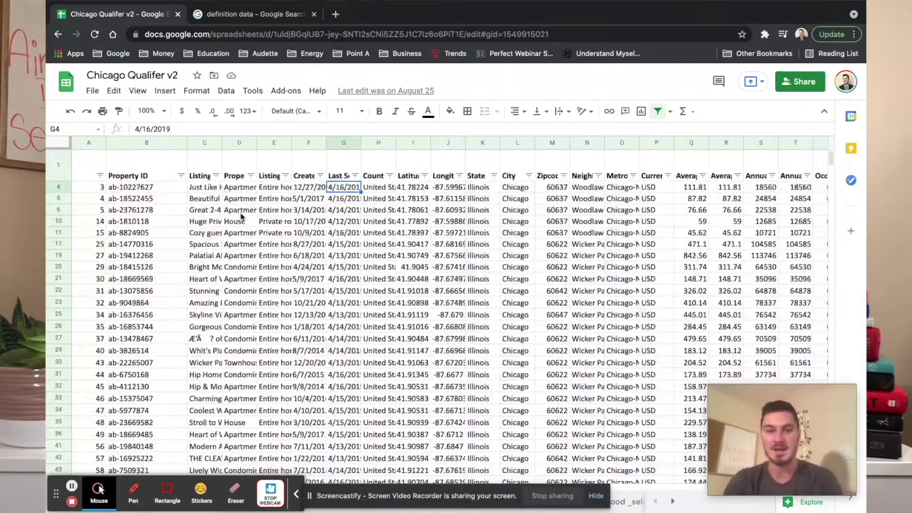
click(596, 496)
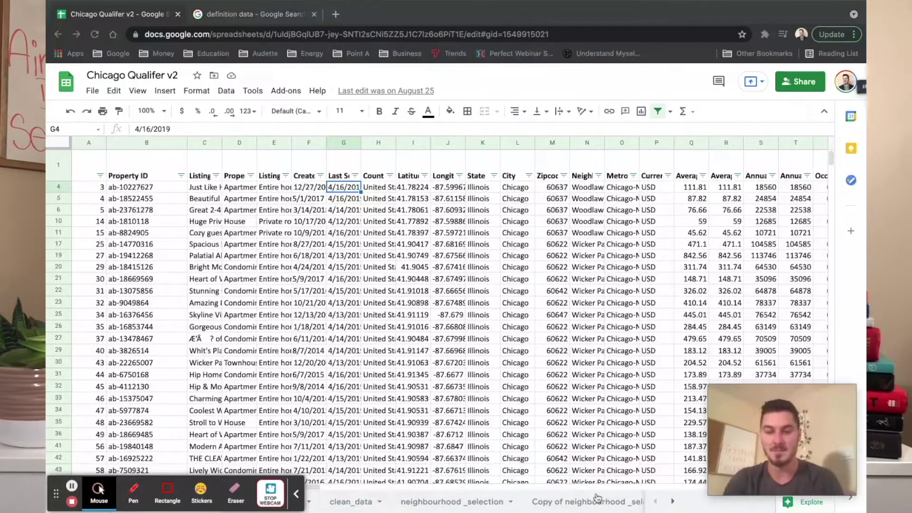
Step: Go to the 'Copy of neighbourhood _selection 1' sheet with the annual revenue pivot, briefly checking 'neighbourhood _selection'
click(297, 497)
click(380, 445)
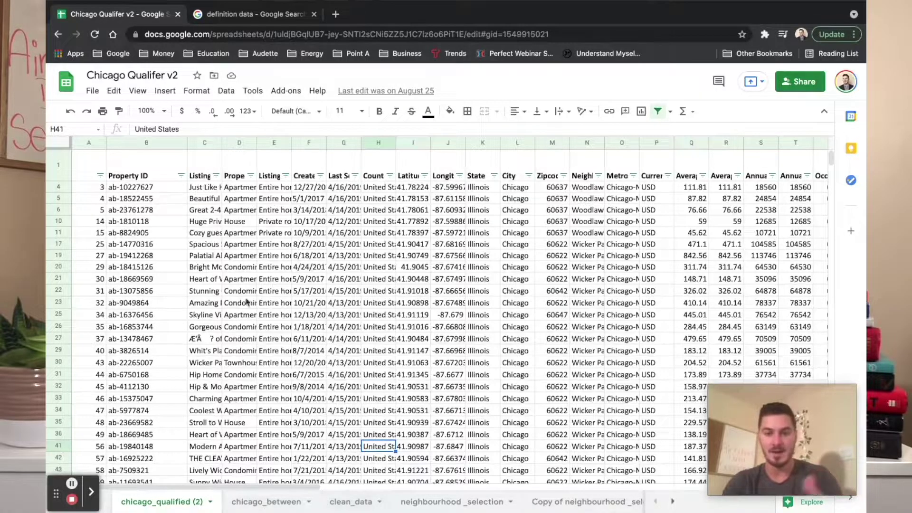
scroll(475, 501, right, 5)
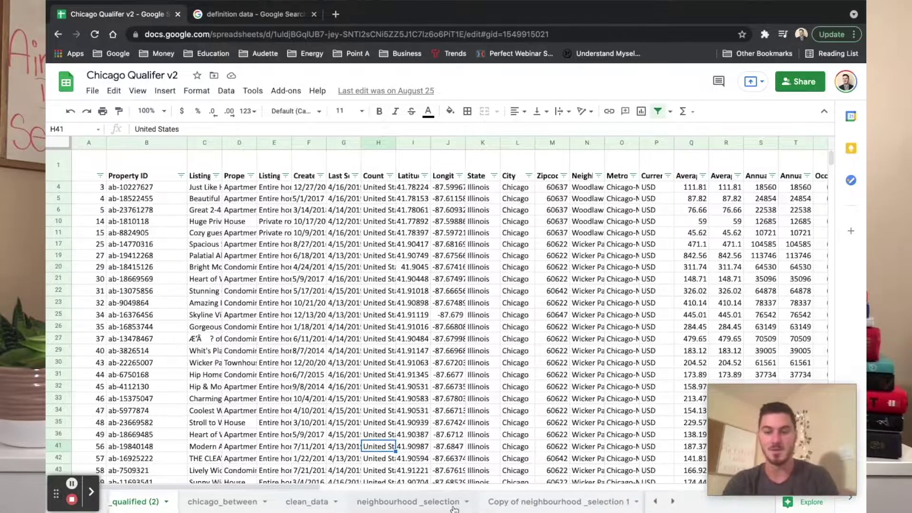
click(547, 503)
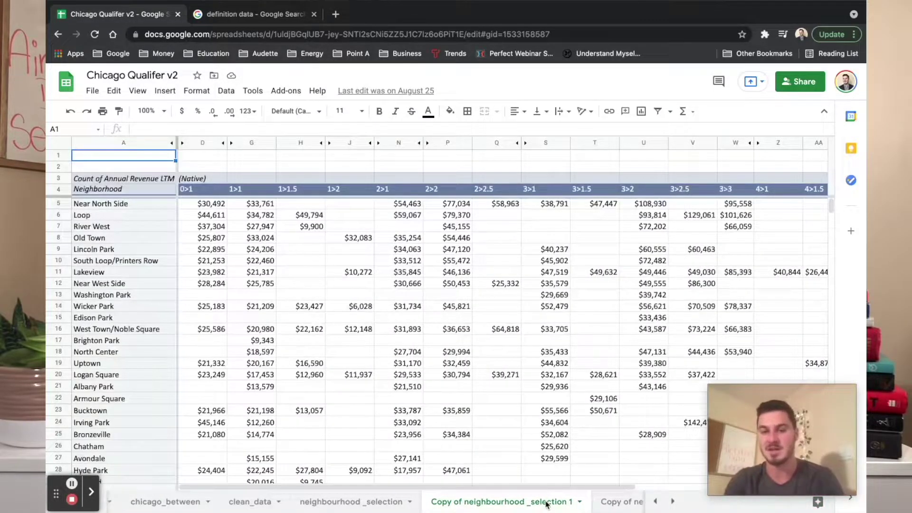
scroll(541, 503, left, 2)
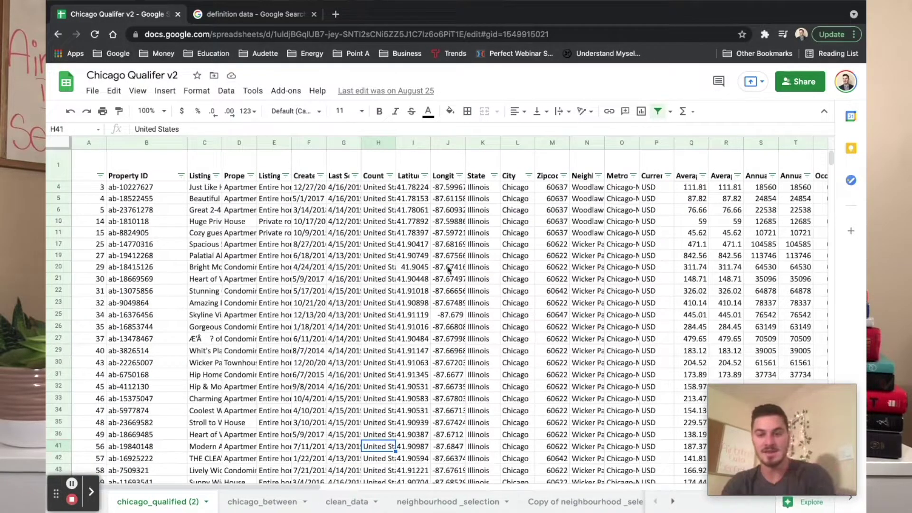
click(475, 504)
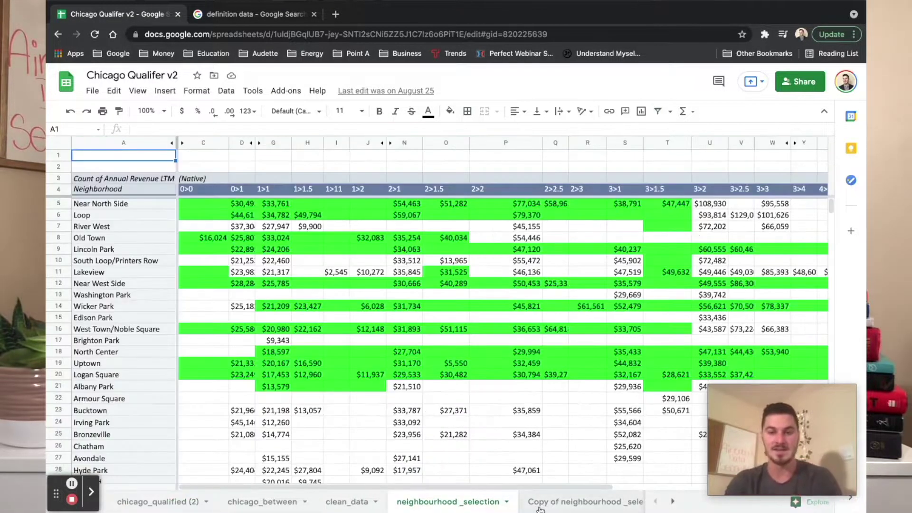
click(541, 504)
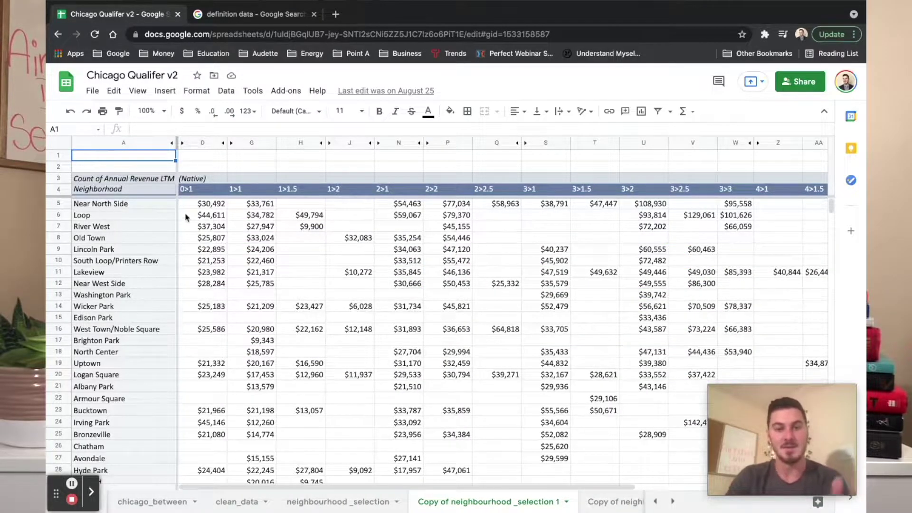
Step: Select the pivot's neighborhood names and unit-size headings, then point to Loop's 1>1 revenue of $34,782
drag(126, 206, 125, 326)
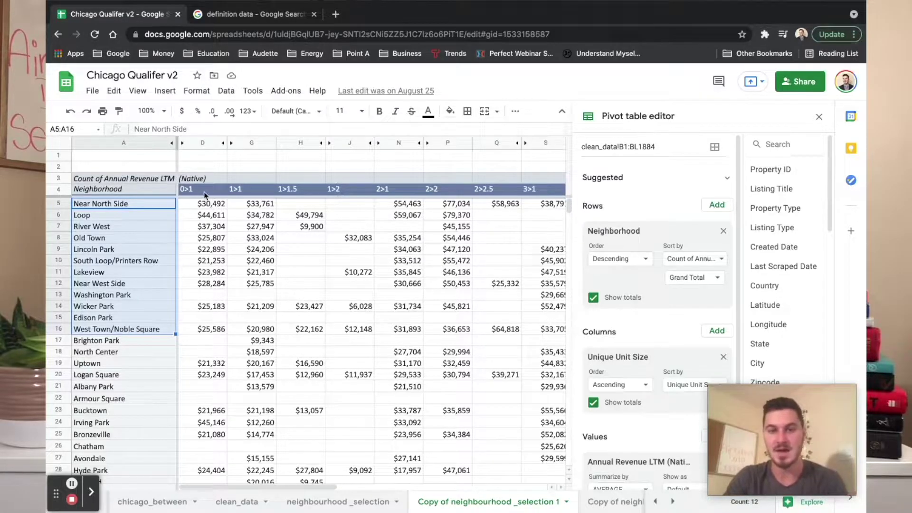
drag(218, 191, 372, 194)
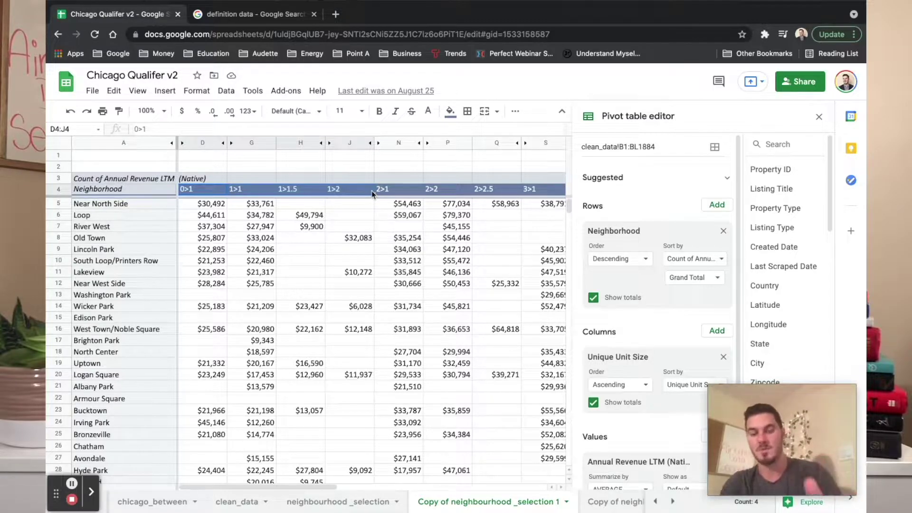
click(259, 218)
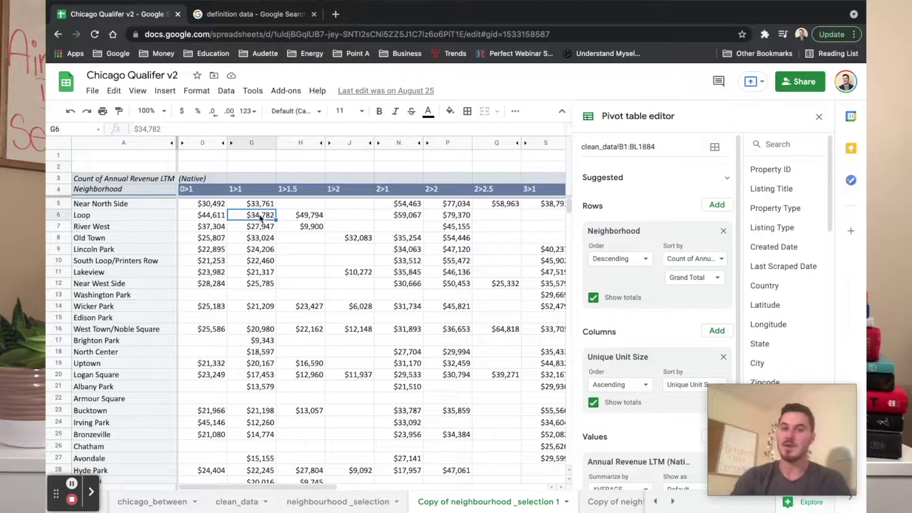